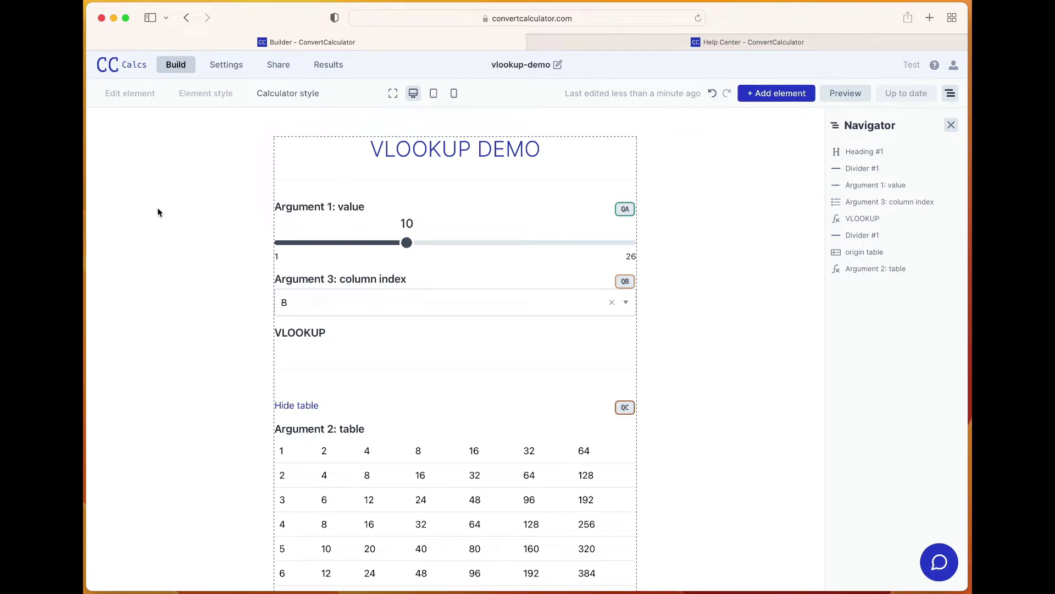
Search the Help Center for 'vlookup', open the VLOOKUP Function article and select its syntax line.
{"action": "scroll", "coordinate": [191, 304], "scroll_direction": "down", "scroll_amount": 1}
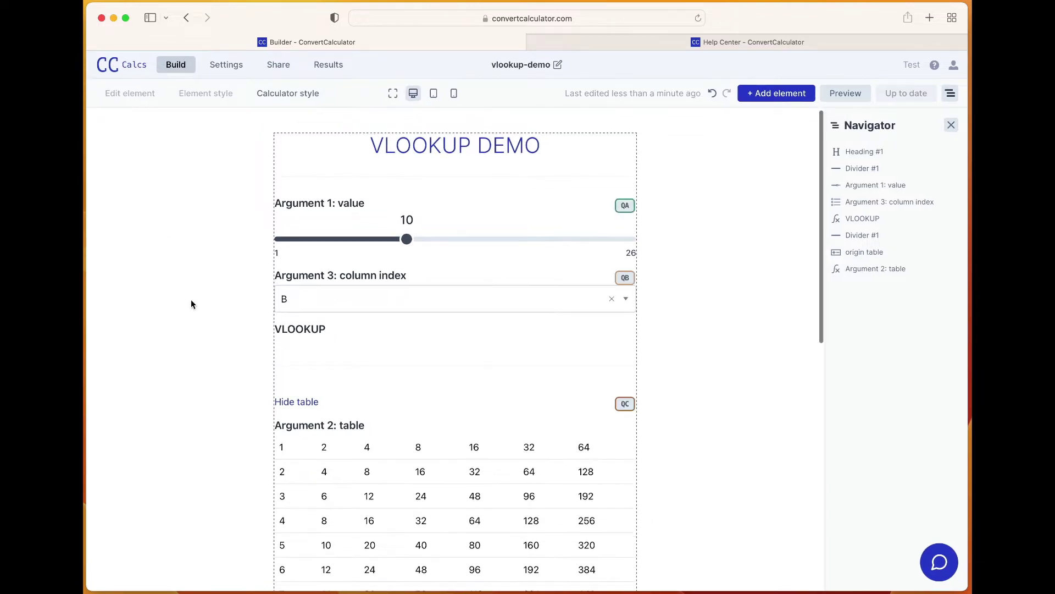
{"action": "scroll", "coordinate": [192, 304], "scroll_direction": "down", "scroll_amount": 1}
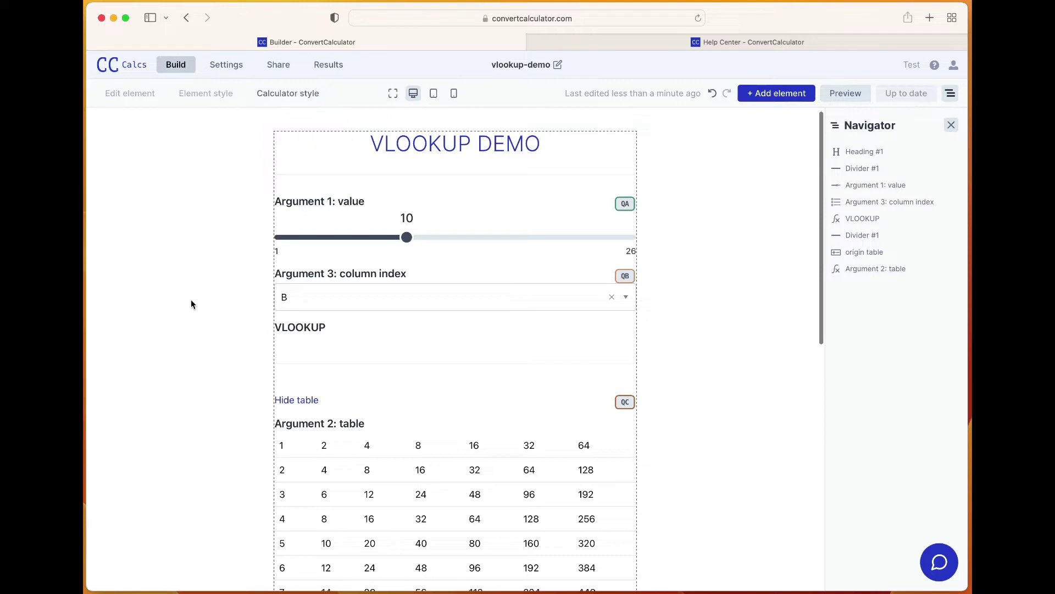
{"action": "scroll", "coordinate": [192, 304], "scroll_direction": "up", "scroll_amount": 1}
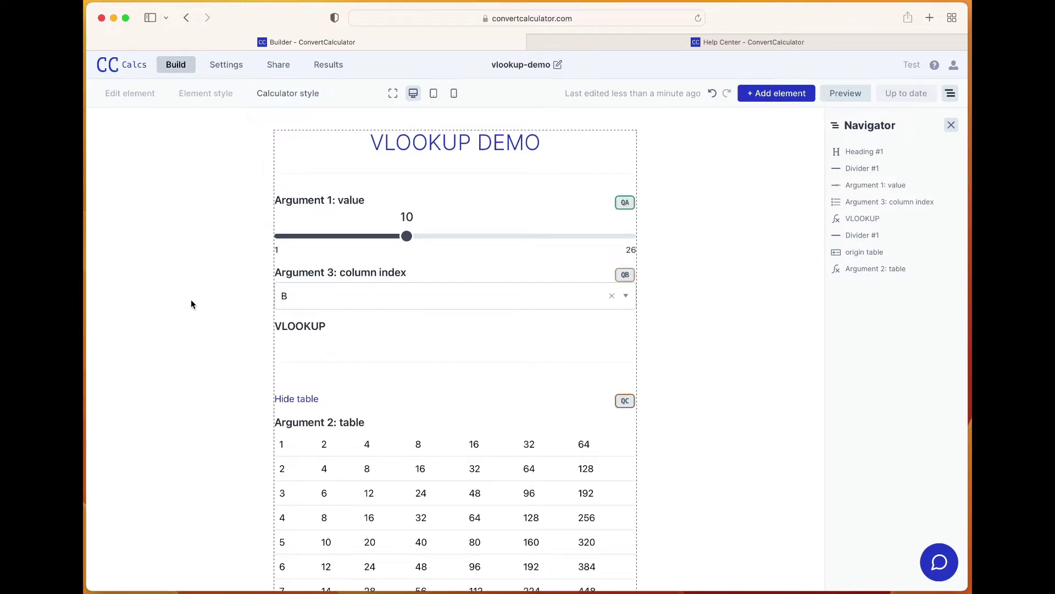
{"action": "scroll", "coordinate": [324, 202], "scroll_direction": "up", "scroll_amount": 1}
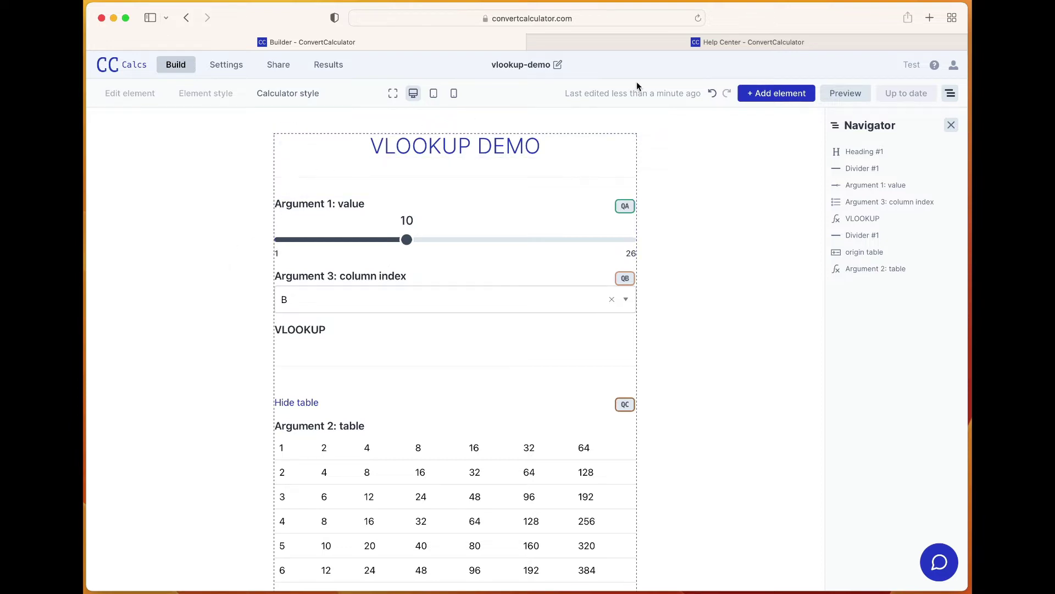
{"action": "left_click", "coordinate": [753, 42]}
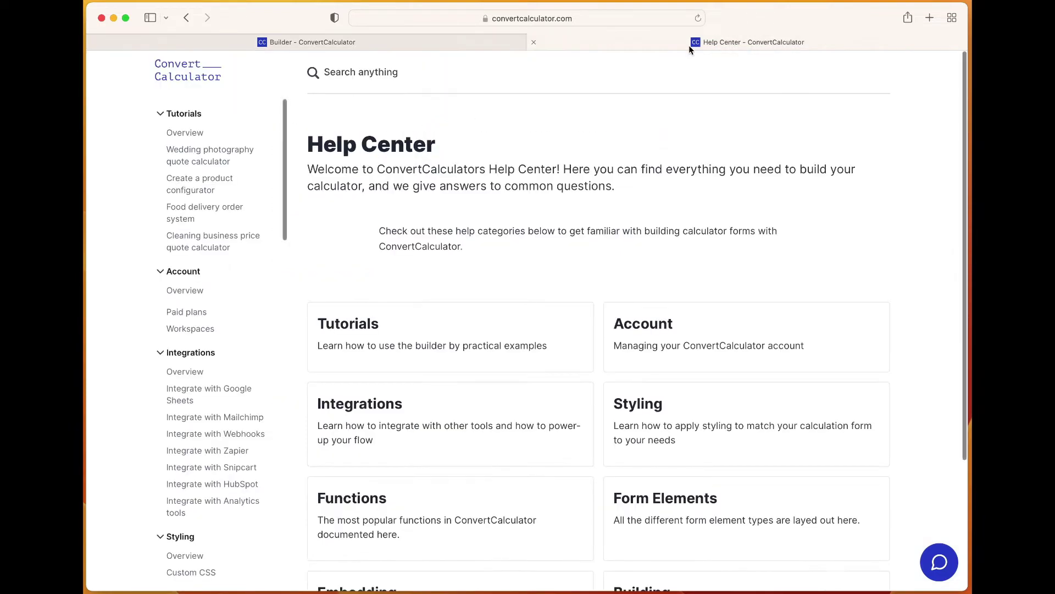
{"action": "left_click", "coordinate": [393, 77]}
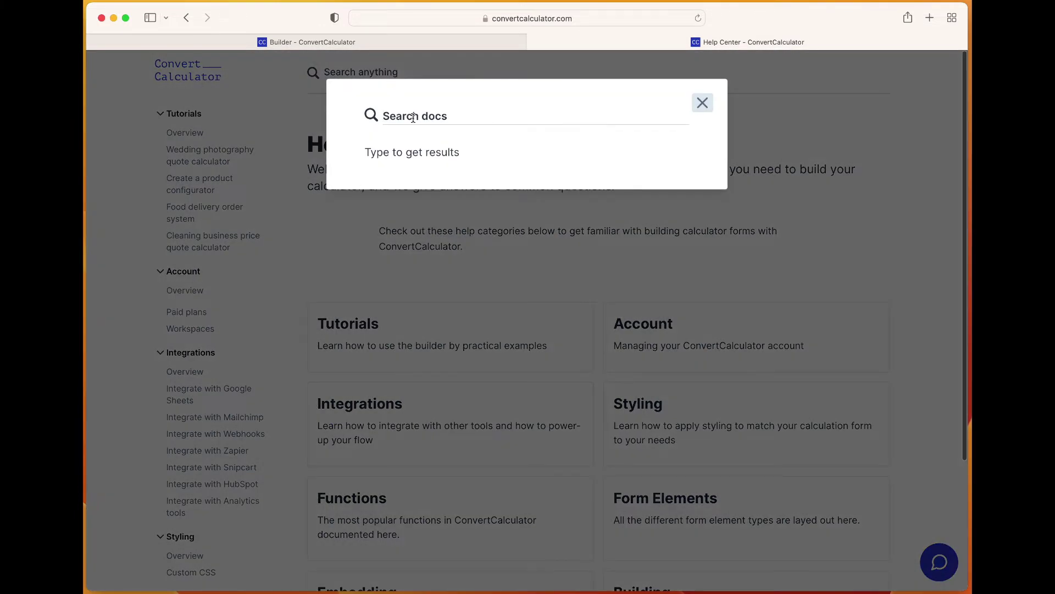
{"action": "type", "text": "vlookup"}
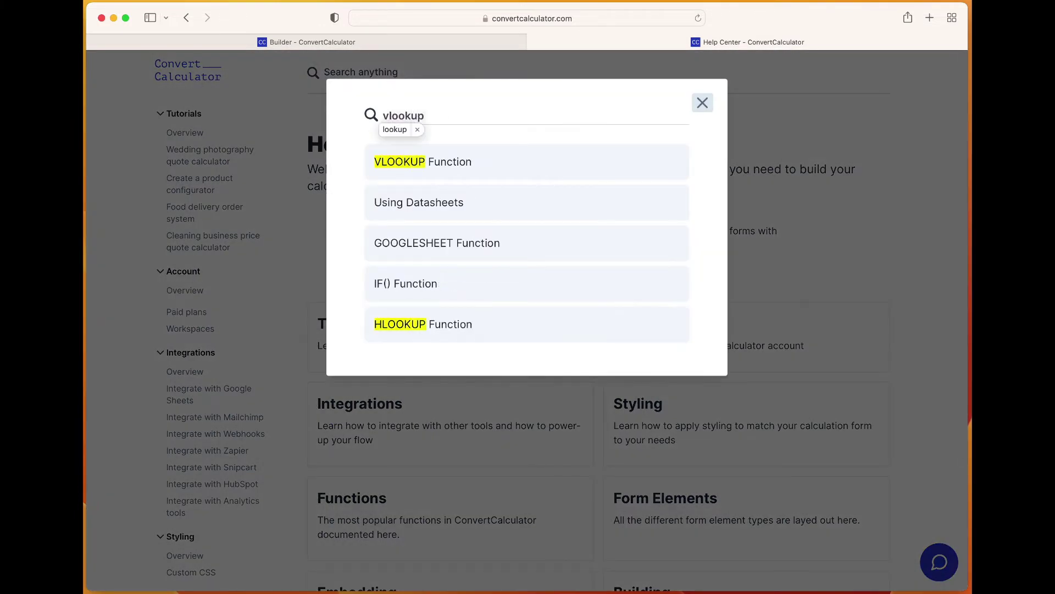
{"action": "left_click", "coordinate": [440, 163]}
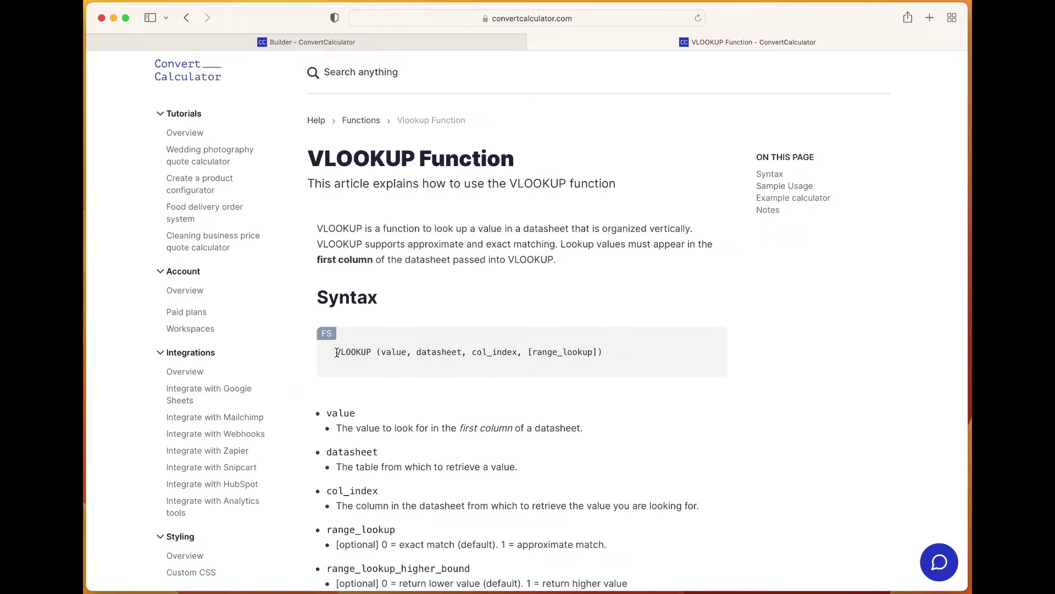
{"action": "left_click_drag", "start_coordinate": [337, 352], "coordinate": [618, 352]}
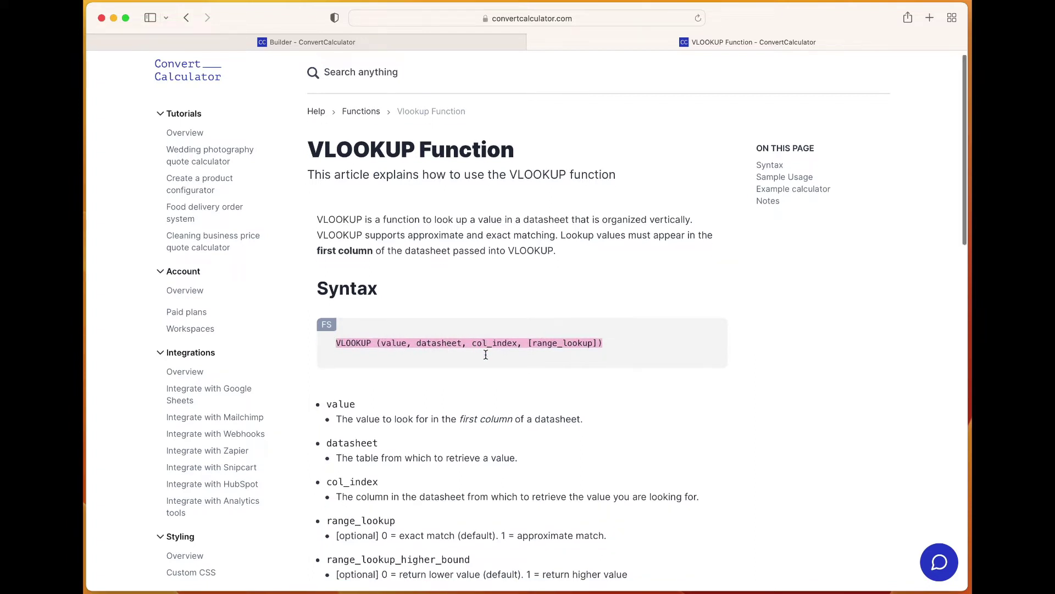
{"action": "scroll", "coordinate": [485, 354], "scroll_direction": "down", "scroll_amount": 2}
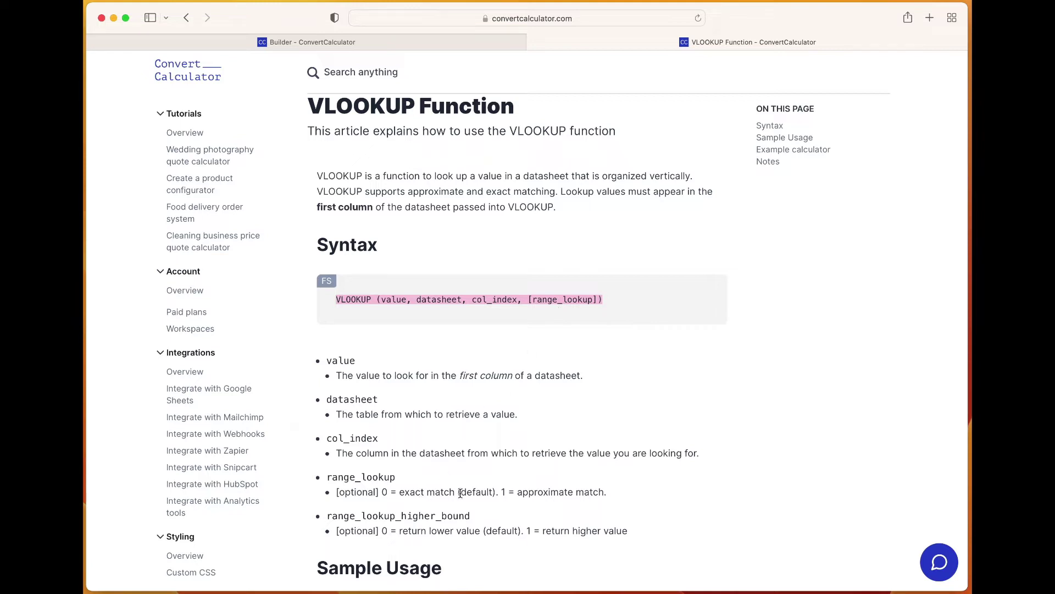
Paste the VLOOKUP syntax into the formula element and replace the value argument with QA.
{"action": "left_click", "coordinate": [354, 41]}
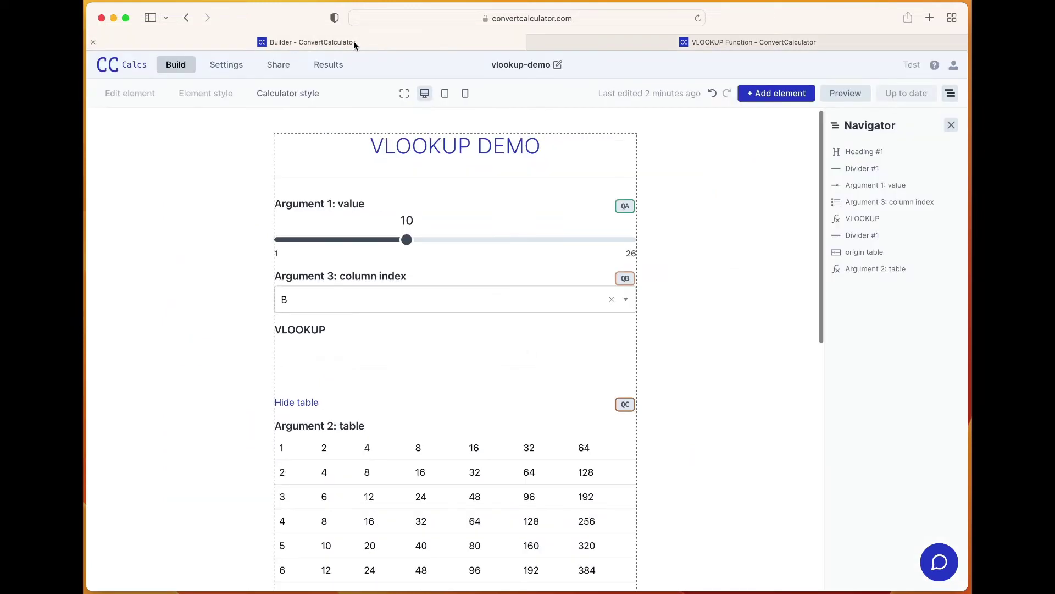
{"action": "left_click", "coordinate": [301, 329]}
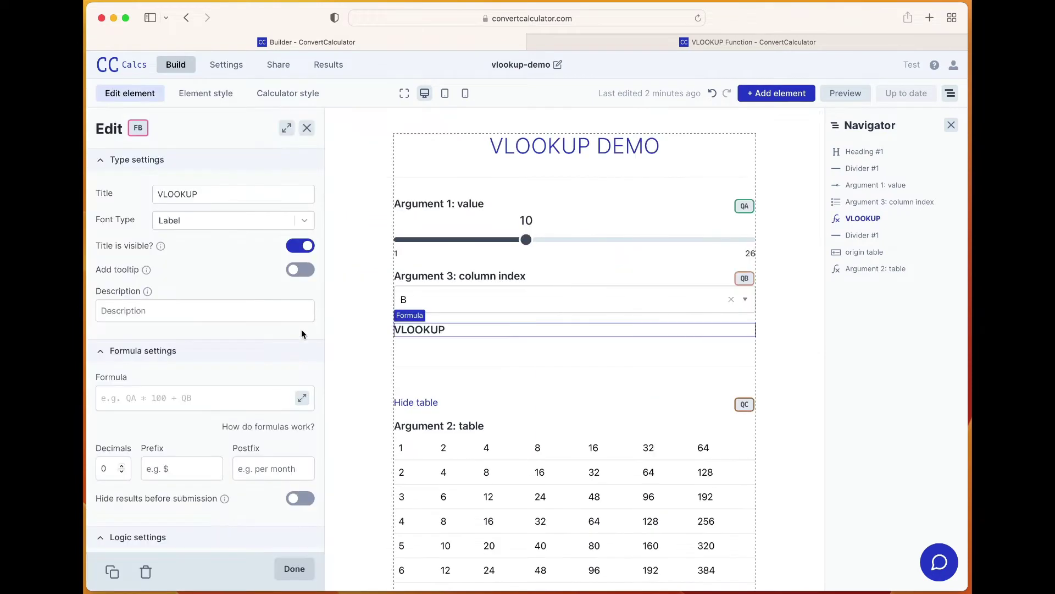
{"action": "left_click", "coordinate": [137, 400]}
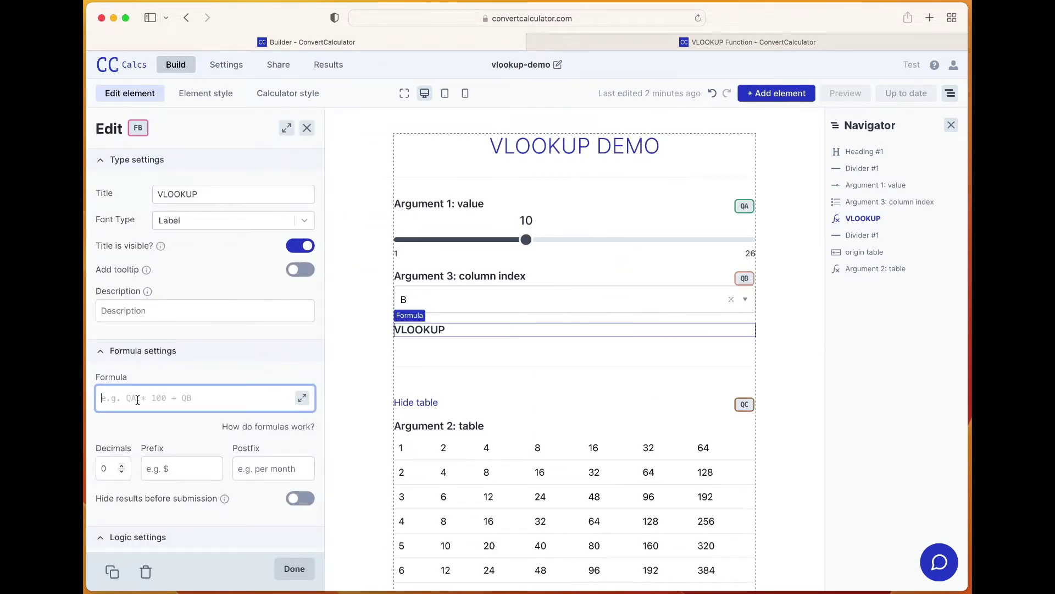
{"action": "type", "text": "VLOOKUP(value, datasheet, col_index, [range_lookup])"}
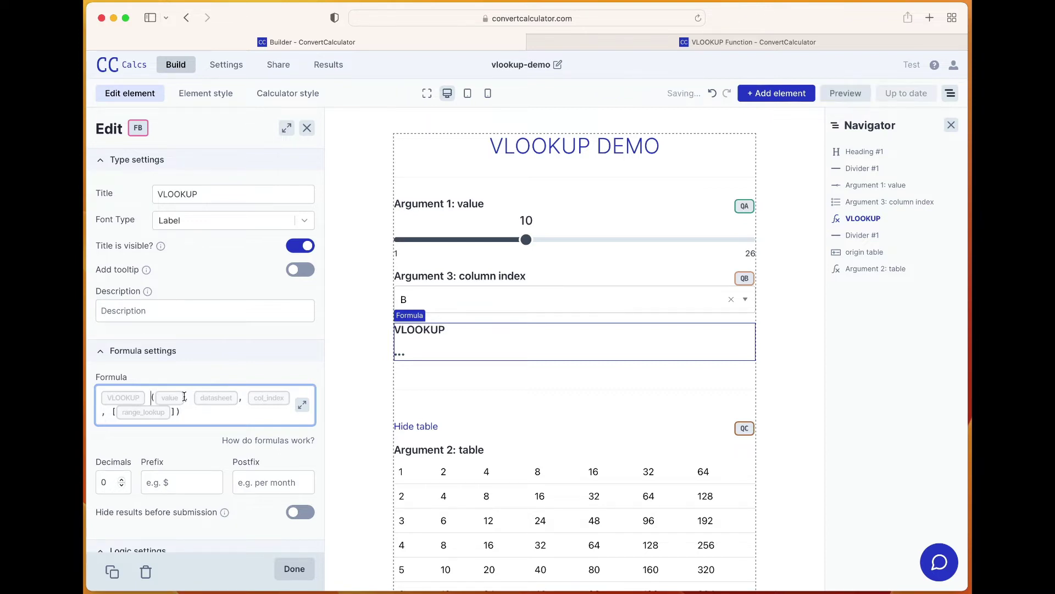
{"action": "key", "text": "BackSpace"}
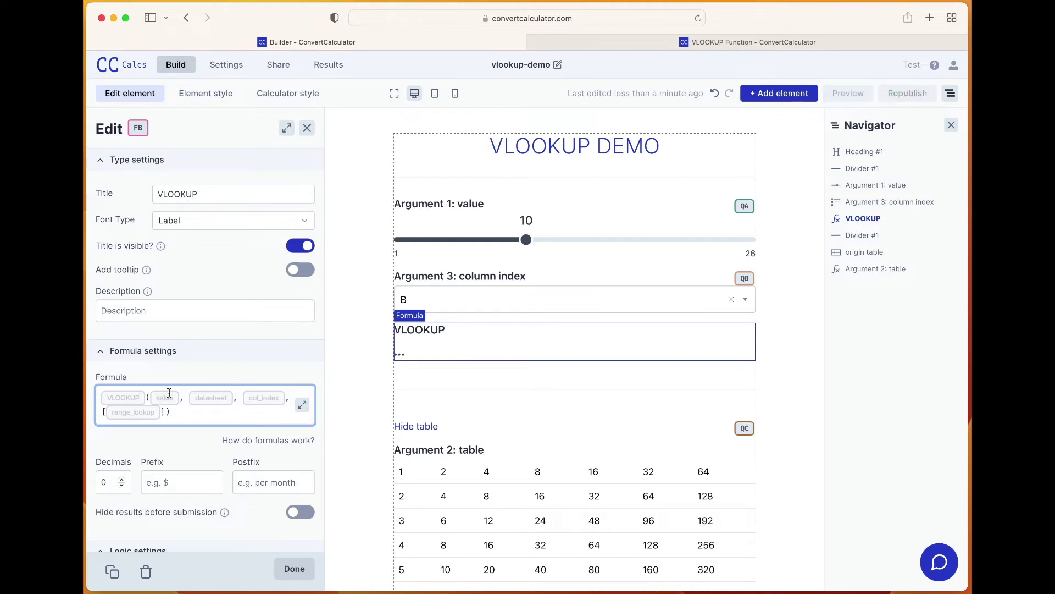
{"action": "left_click", "coordinate": [163, 397]}
{"action": "type", "text": "QA"}
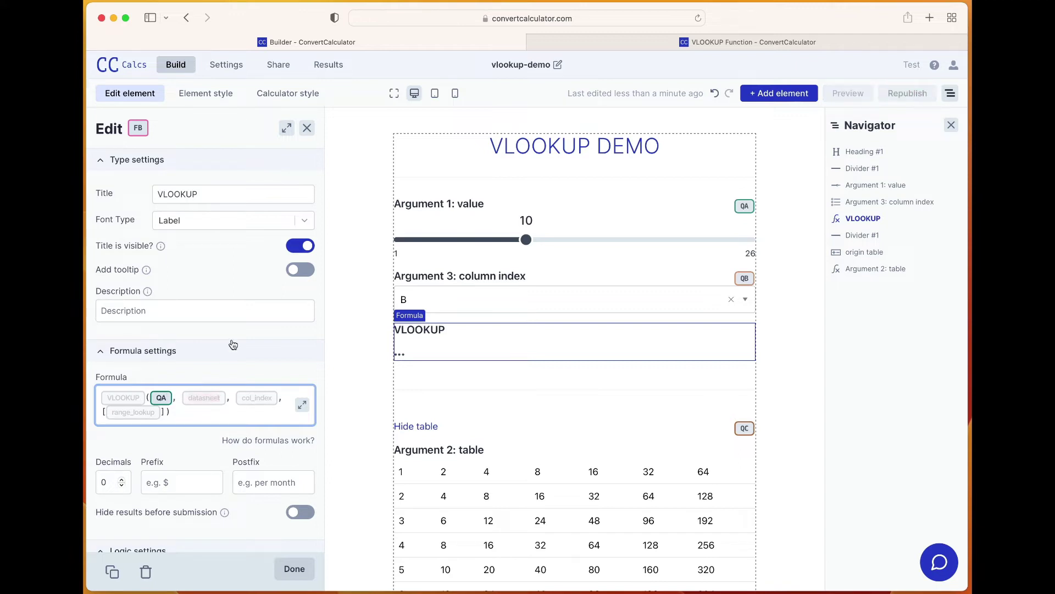
Fill the table and column arguments with VA and QB, dropping range_lookup.
{"action": "left_click", "coordinate": [454, 458]}
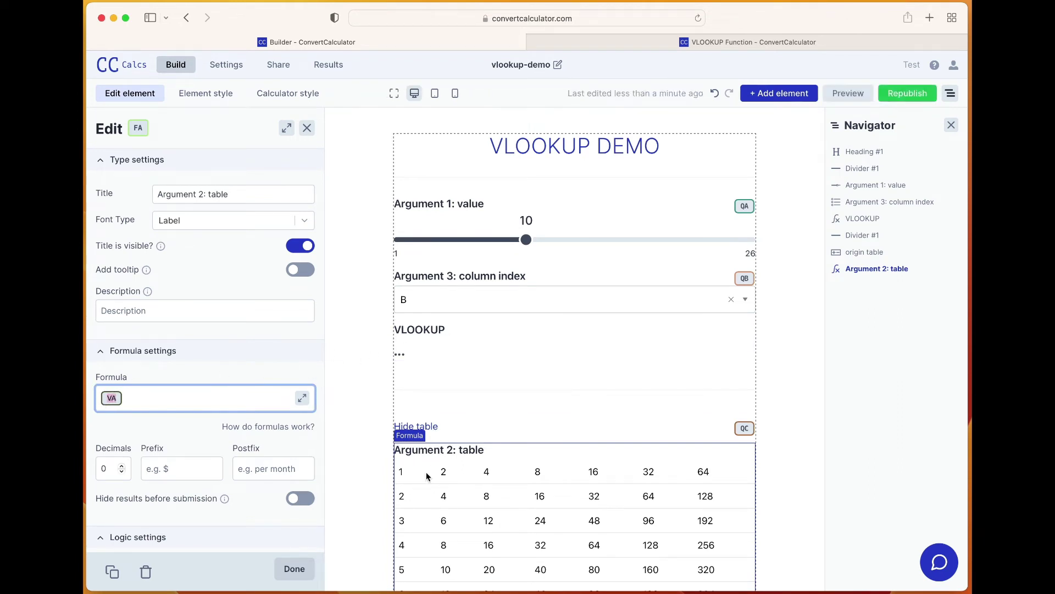
{"action": "left_click", "coordinate": [427, 342]}
{"action": "left_click", "coordinate": [204, 397]}
{"action": "type", "text": "VA, "}
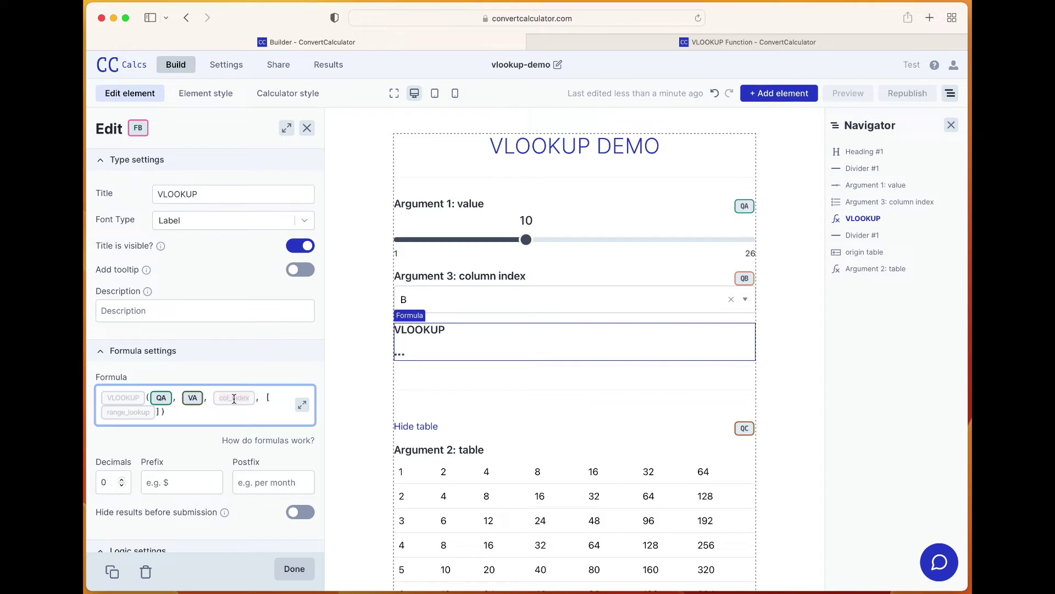
{"action": "type", "text": "QB"}
{"action": "left_click_drag", "start_coordinate": [235, 398], "coordinate": [165, 415]}
{"action": "key", "text": "BackSpace"}
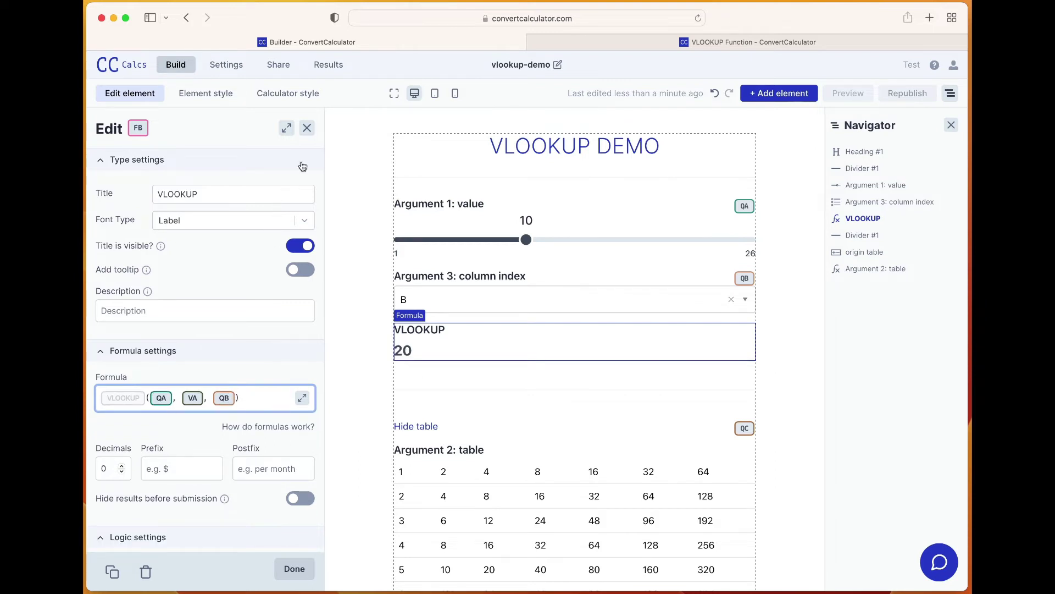
{"action": "left_click", "coordinate": [307, 127]}
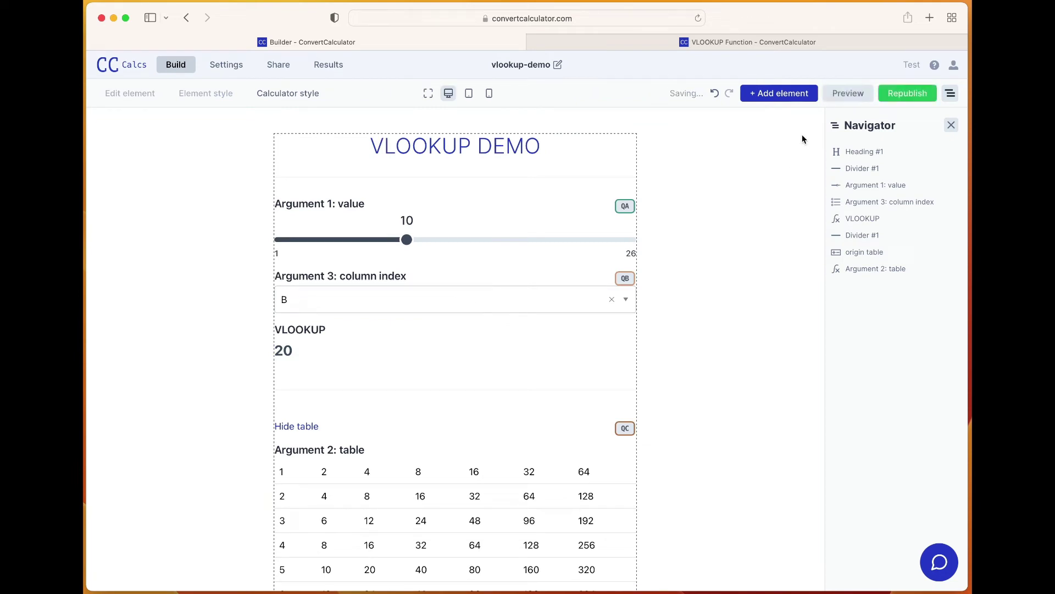
In preview, hide the table, set the slider to 14, pick column D, then 11, and show the table.
{"action": "left_click", "coordinate": [844, 96]}
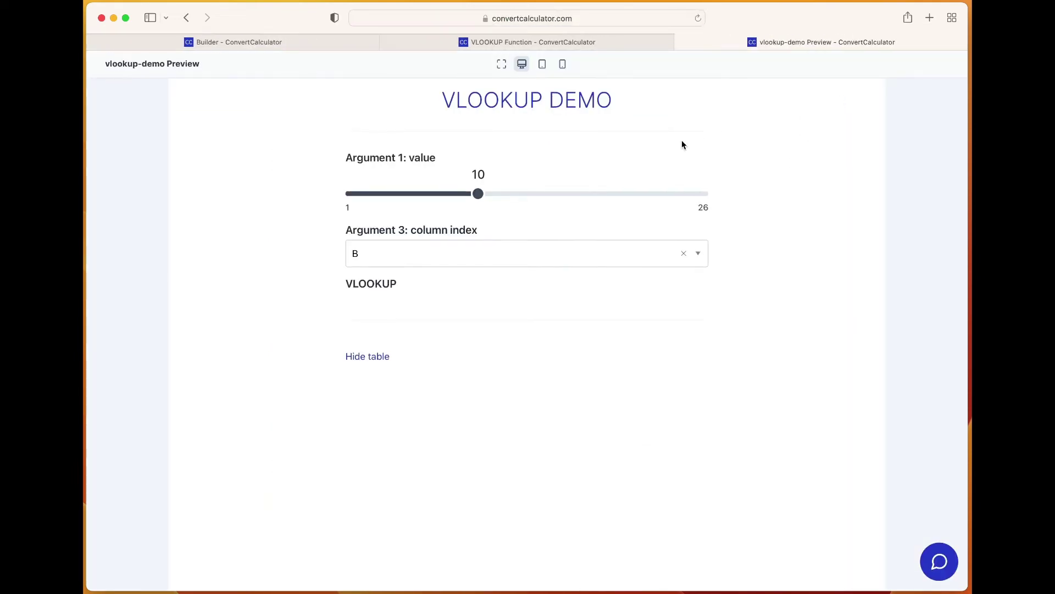
{"action": "left_click", "coordinate": [370, 380]}
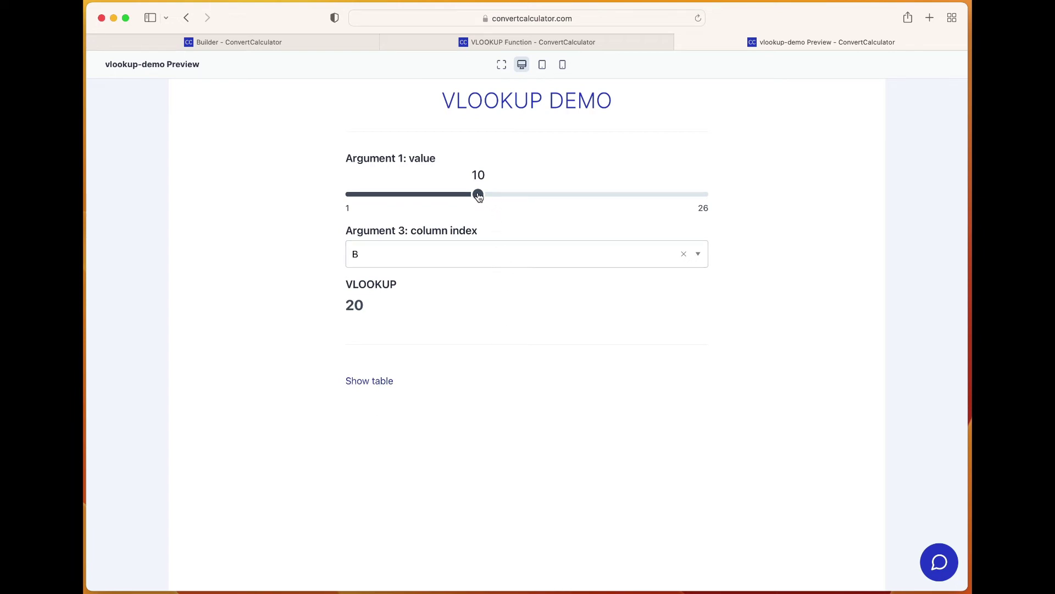
{"action": "left_click_drag", "start_coordinate": [478, 196], "coordinate": [536, 196]}
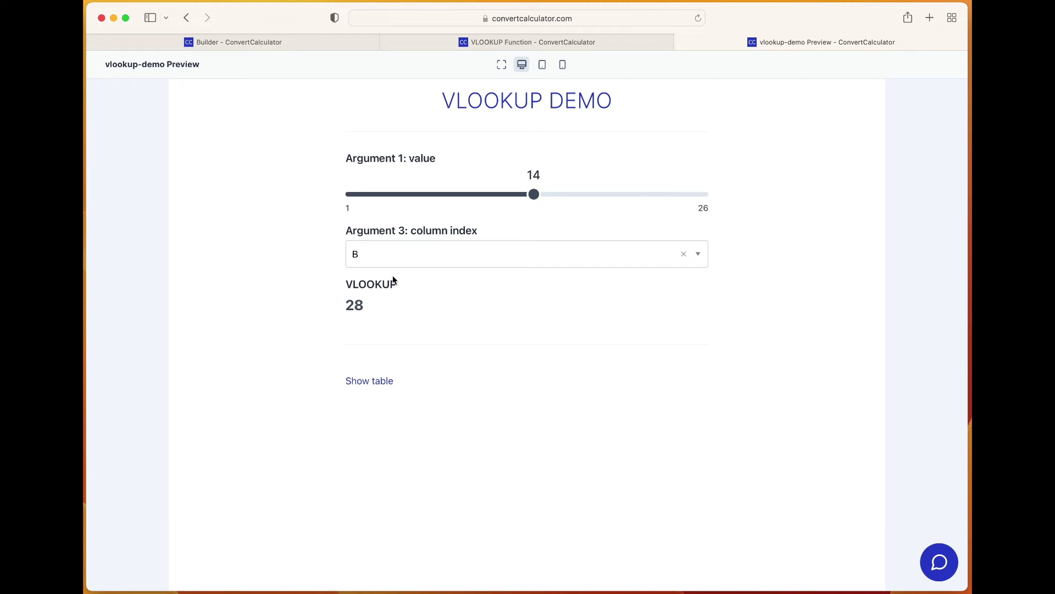
{"action": "left_click", "coordinate": [465, 255]}
{"action": "left_click", "coordinate": [392, 332]}
{"action": "left_click_drag", "start_coordinate": [534, 195], "coordinate": [493, 196]}
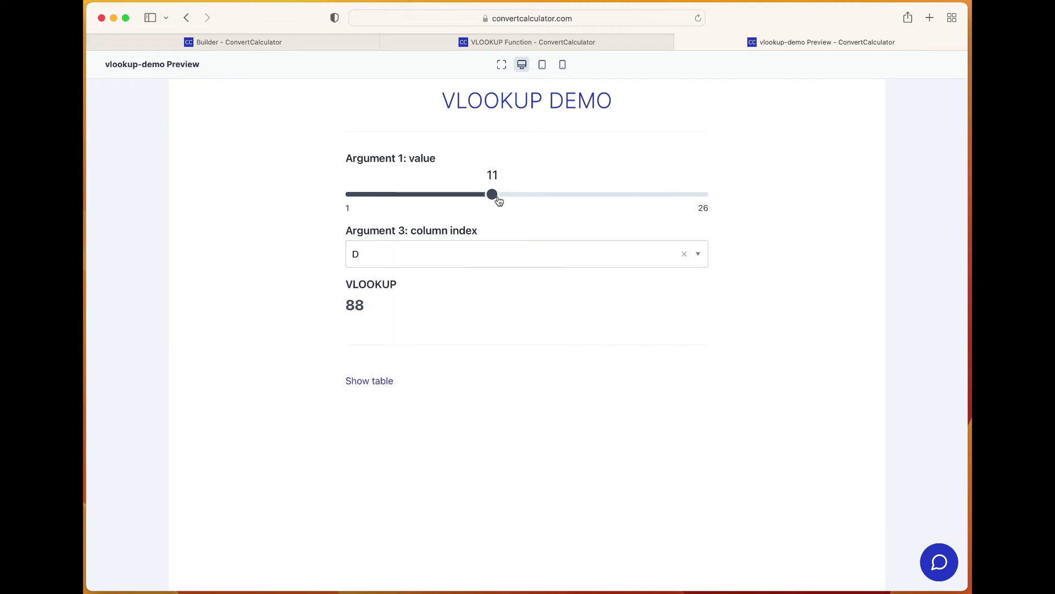
{"action": "left_click", "coordinate": [367, 381]}
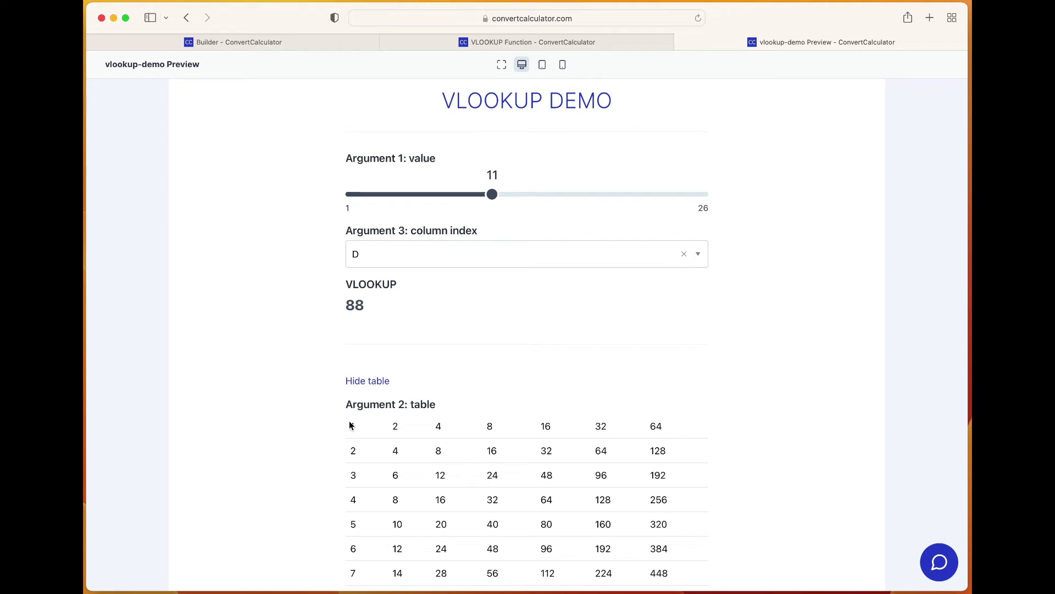
{"action": "scroll", "coordinate": [350, 424], "scroll_direction": "down", "scroll_amount": 2}
{"action": "scroll", "coordinate": [350, 426], "scroll_direction": "down", "scroll_amount": 1}
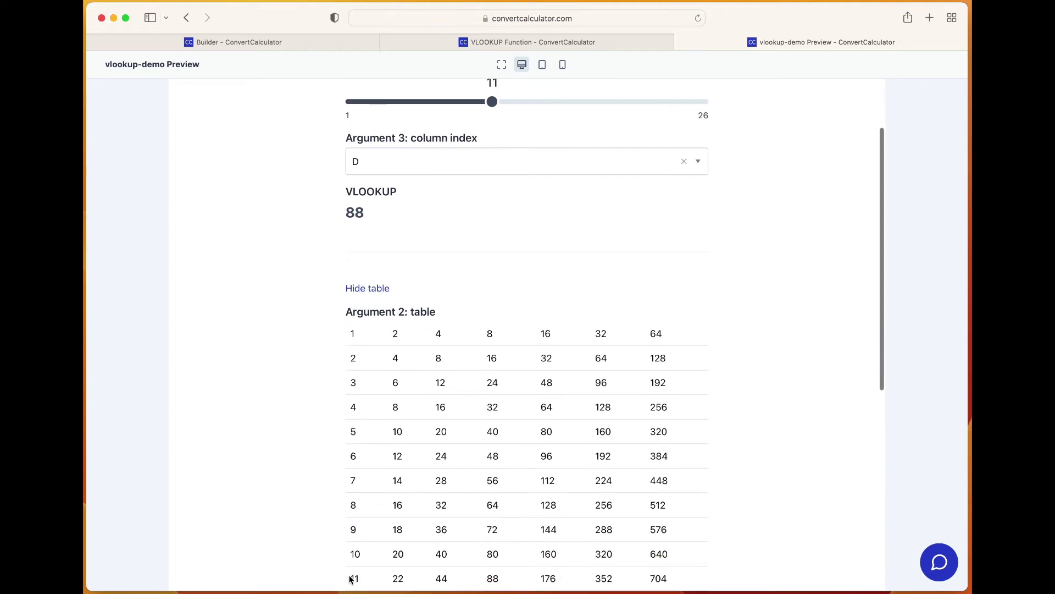
{"action": "double_click", "coordinate": [493, 578]}
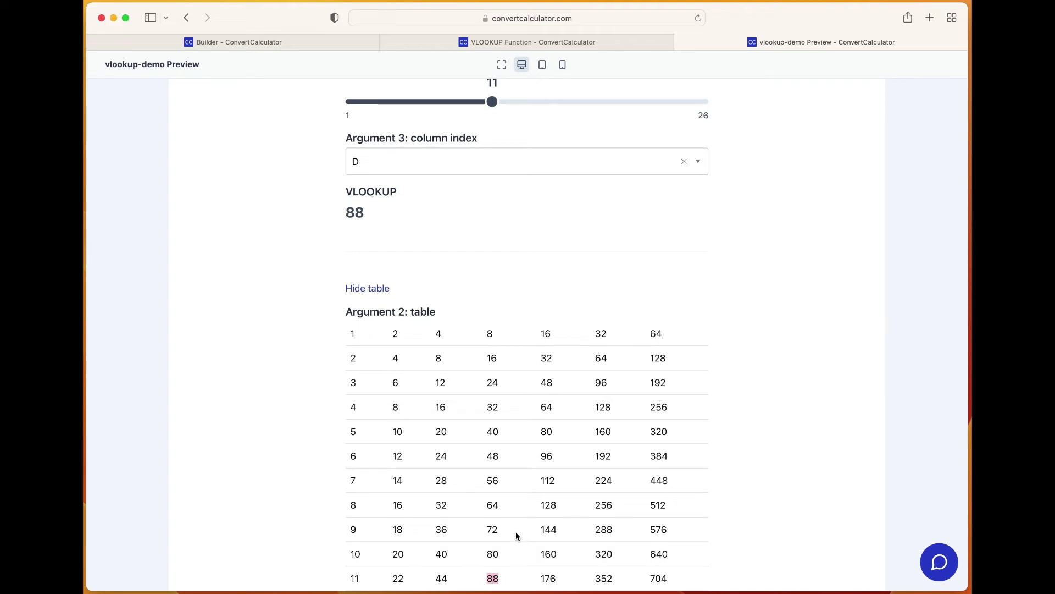
{"action": "scroll", "coordinate": [516, 532], "scroll_direction": "up", "scroll_amount": 4}
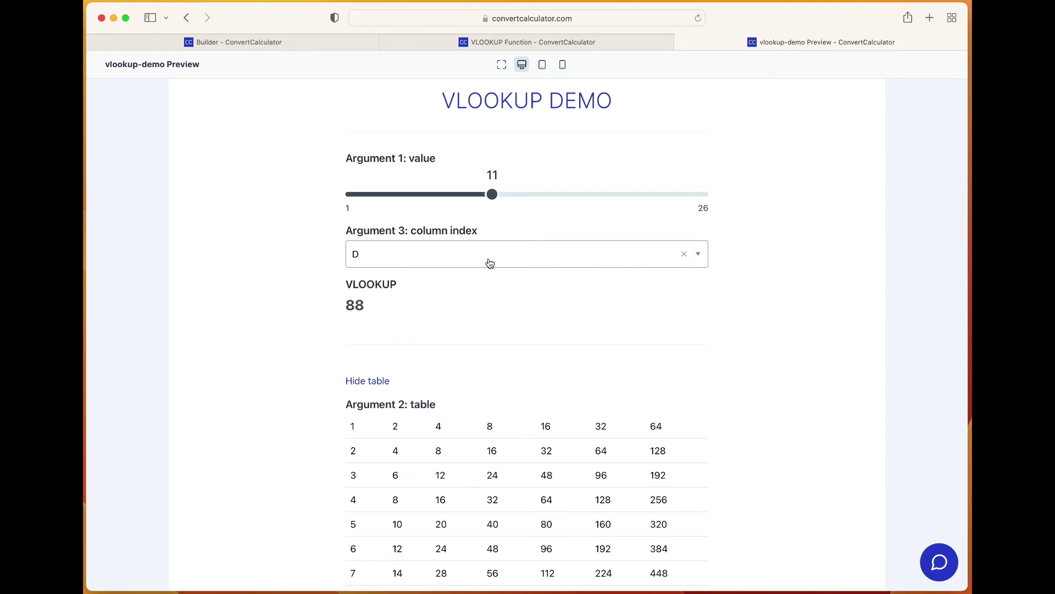
Switch the preview's column index to A and highlight the resulting 'No' value.
{"action": "left_click", "coordinate": [490, 264]}
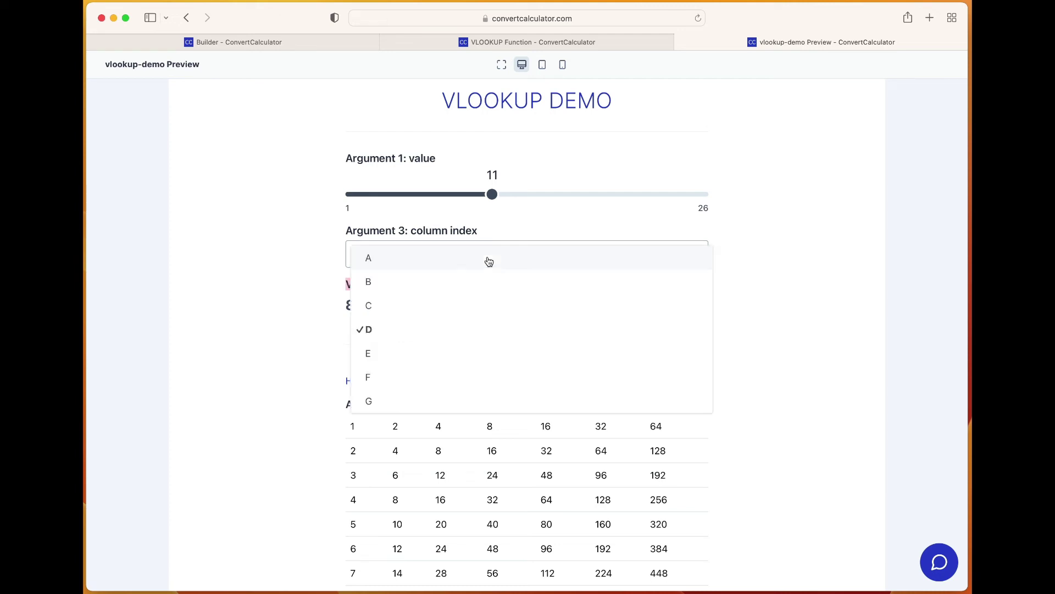
{"action": "left_click", "coordinate": [382, 260]}
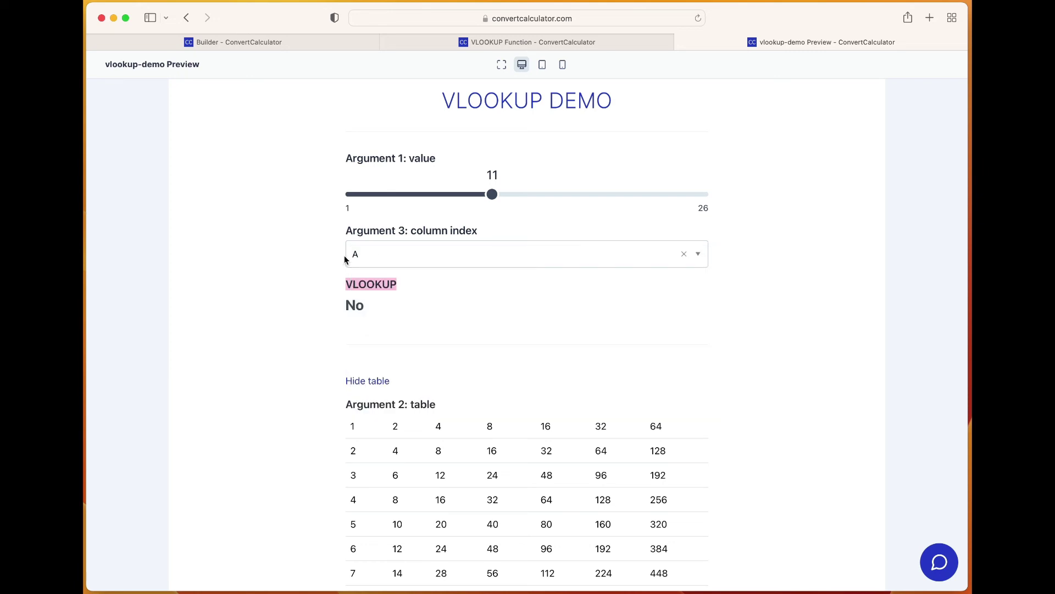
{"action": "triple_click", "coordinate": [348, 305]}
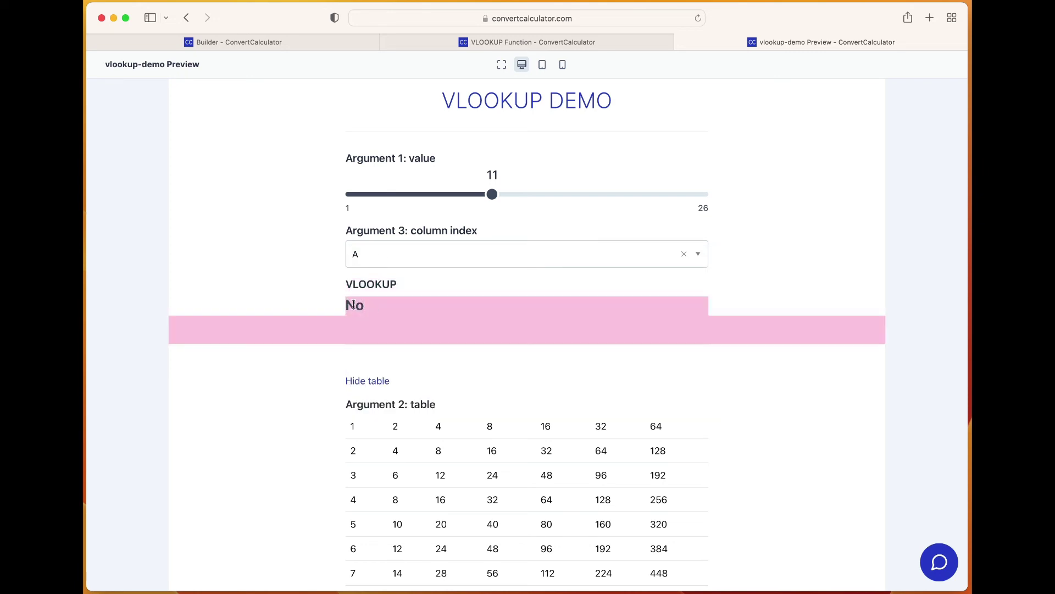
{"action": "double_click", "coordinate": [348, 305]}
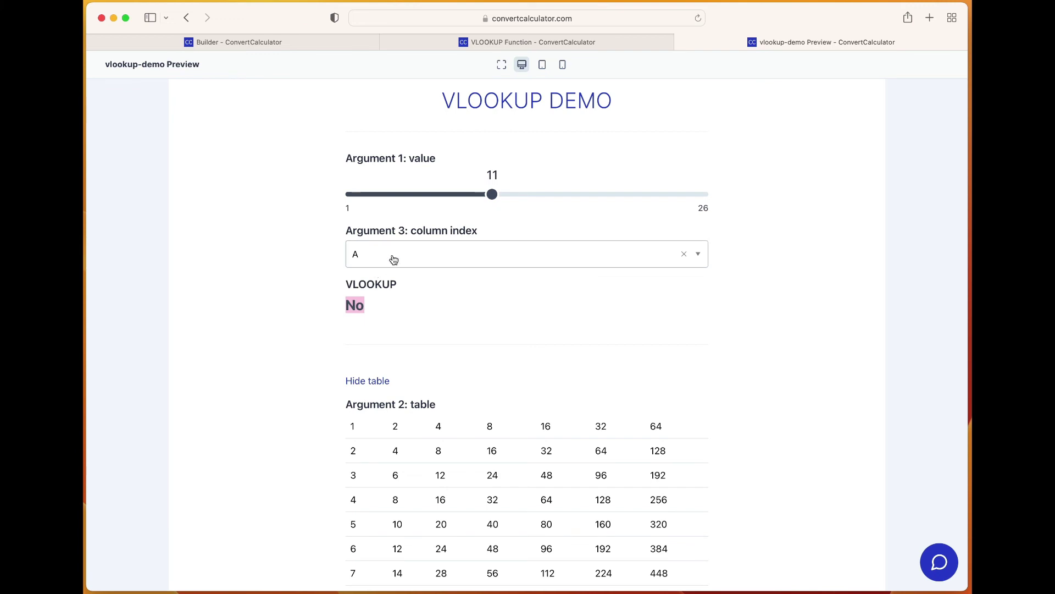